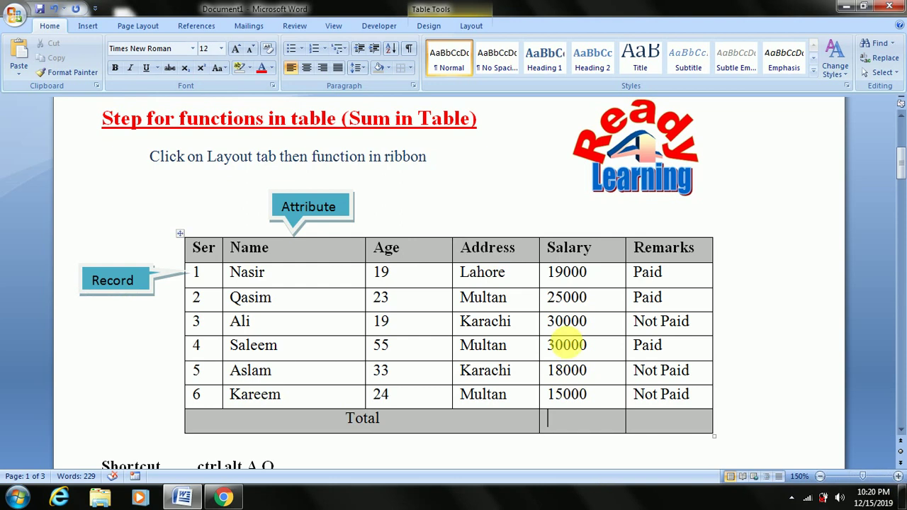
Total the Salary column with =SUM(ABOVE), giving 137000
left_click(581, 423)
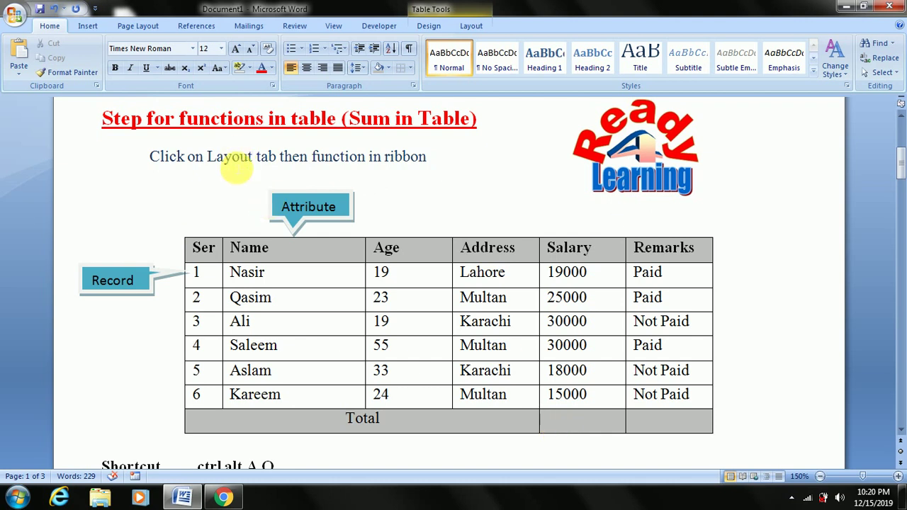
left_click(470, 26)
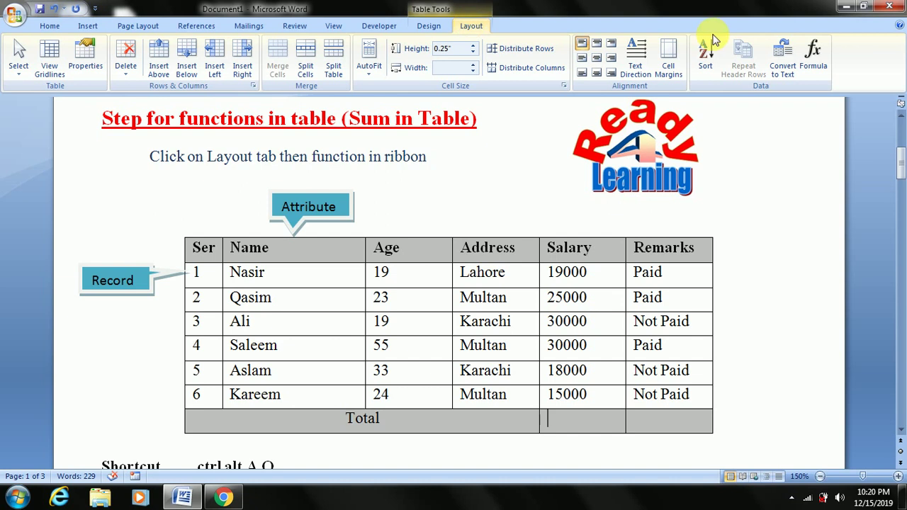
left_click(815, 61)
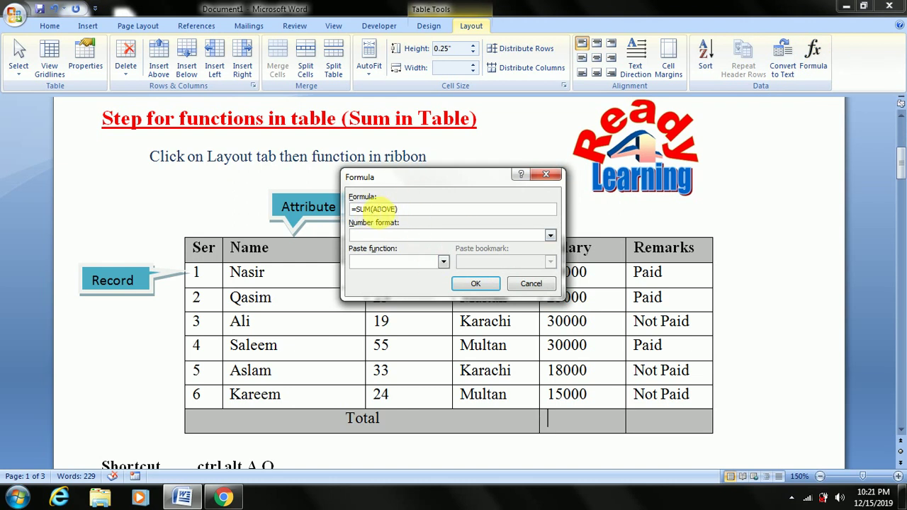
left_click(475, 284)
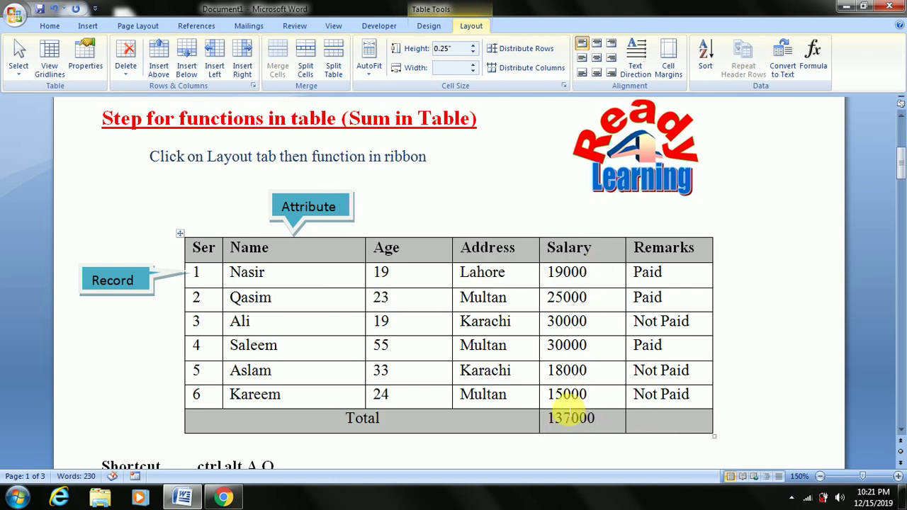
left_click(614, 349)
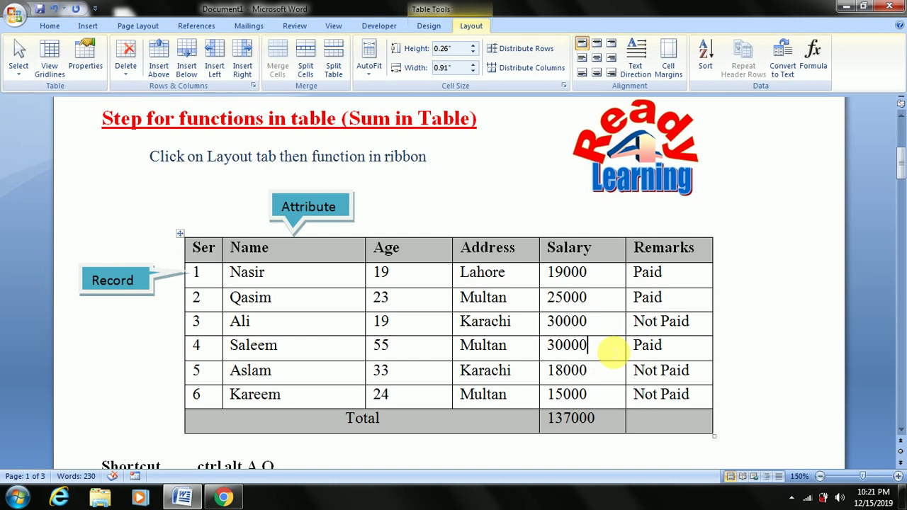
Erase the 30000 salary, then rerun =SUM(ABOVE) in the Salary total, now 33000
key("BackSpace")
key("BackSpace")
key("BackSpace")
key("BackSpace")
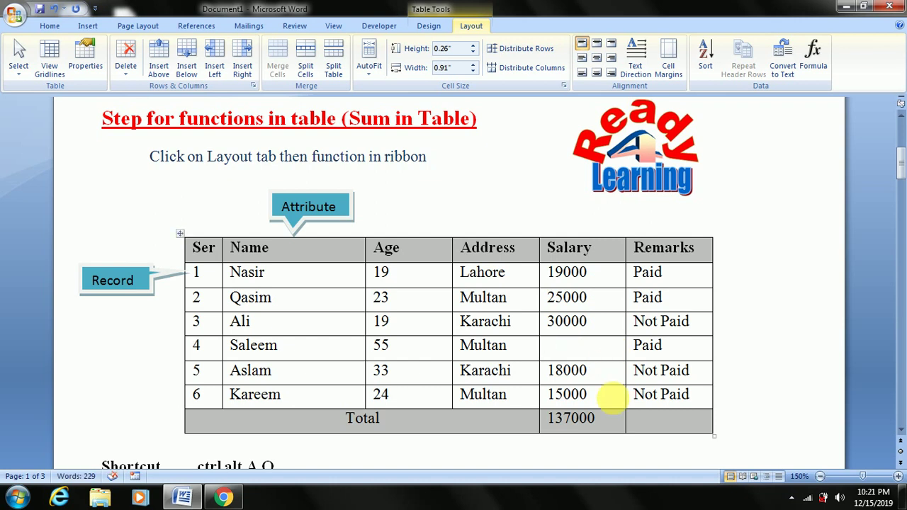
double_click(613, 418)
key("BackSpace")
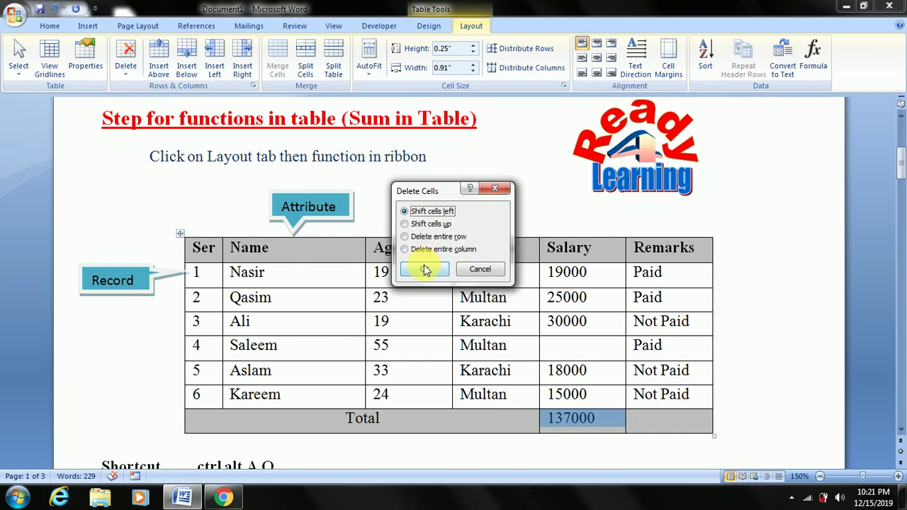
left_click(496, 270)
left_click(603, 431)
double_click(599, 422)
key("Delete")
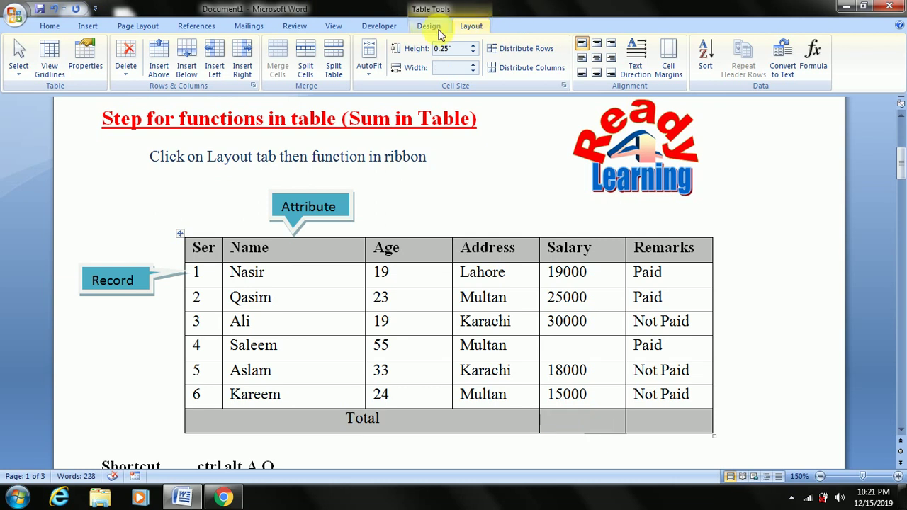
left_click(801, 60)
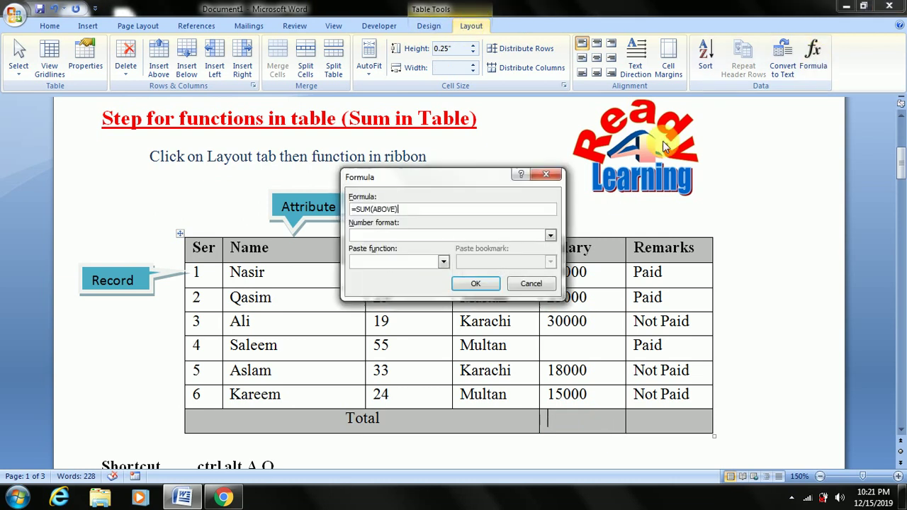
left_click(475, 284)
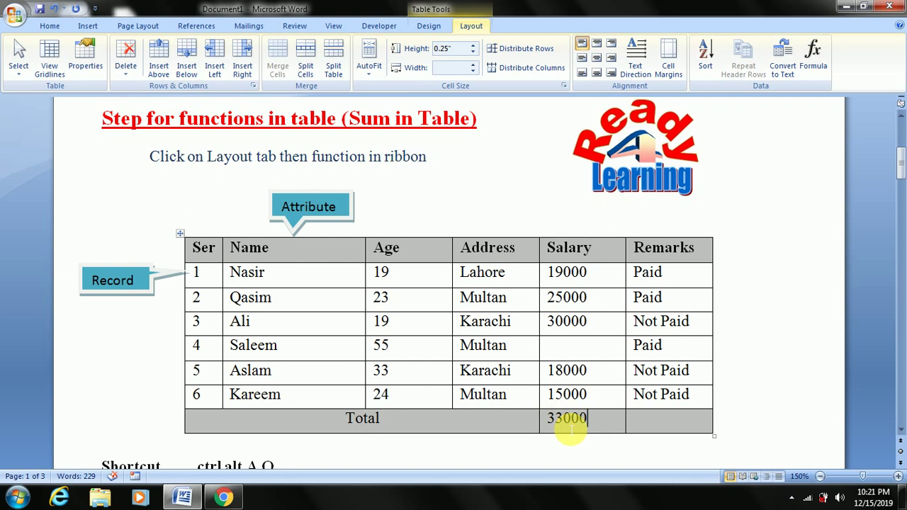
Enter 0 in the emptied Salary cell
left_click(585, 352)
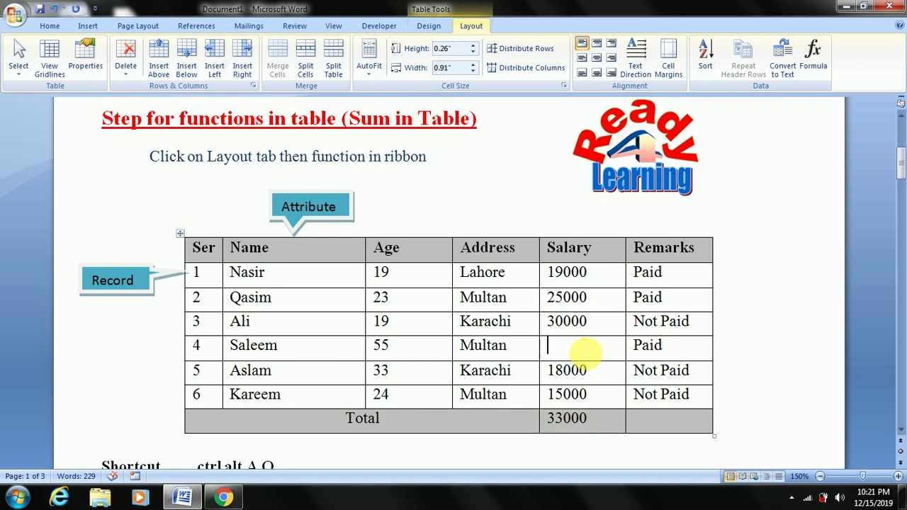
type("0")
key("Down")
key("Down")
key("Down")
Replace the 33000 total by rerunning =SUM(ABOVE), giving 107000
key("Right")
key("Right")
key("Right")
key("shift+Home")
key("BackSpace")
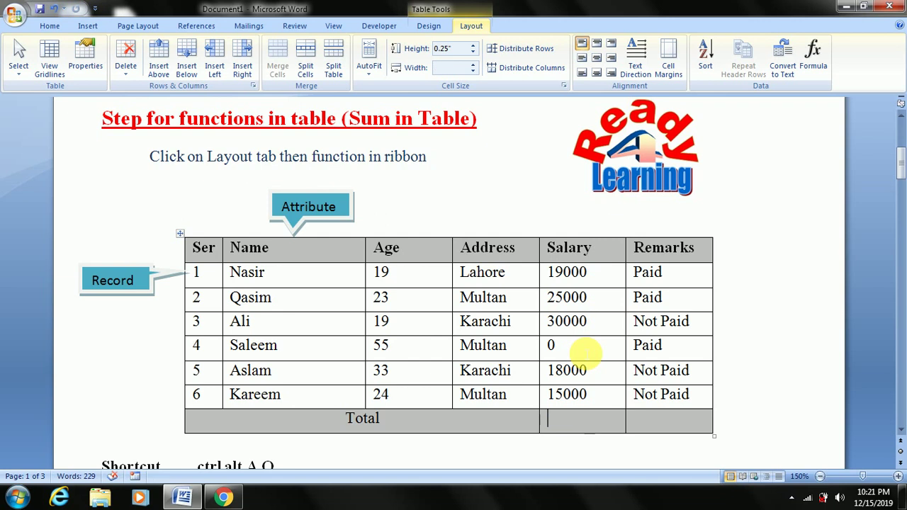
key("alt+a")
key("o")
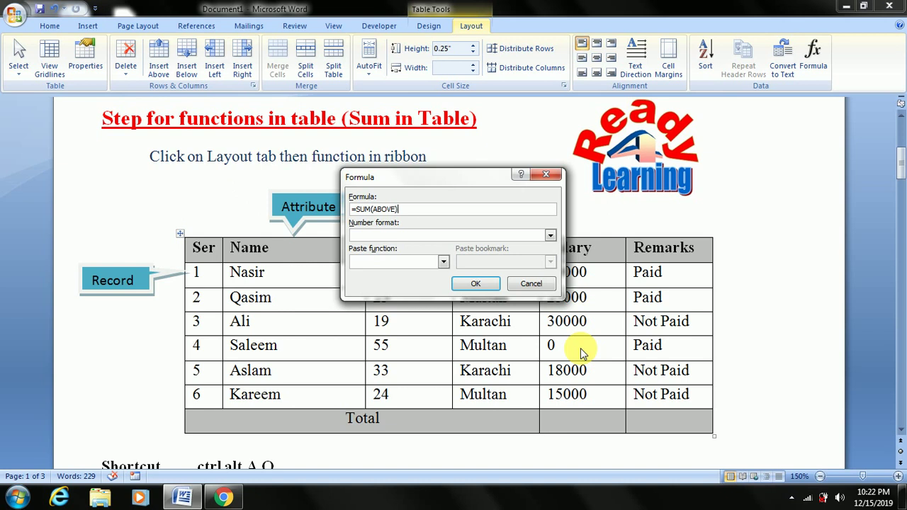
left_click(484, 290)
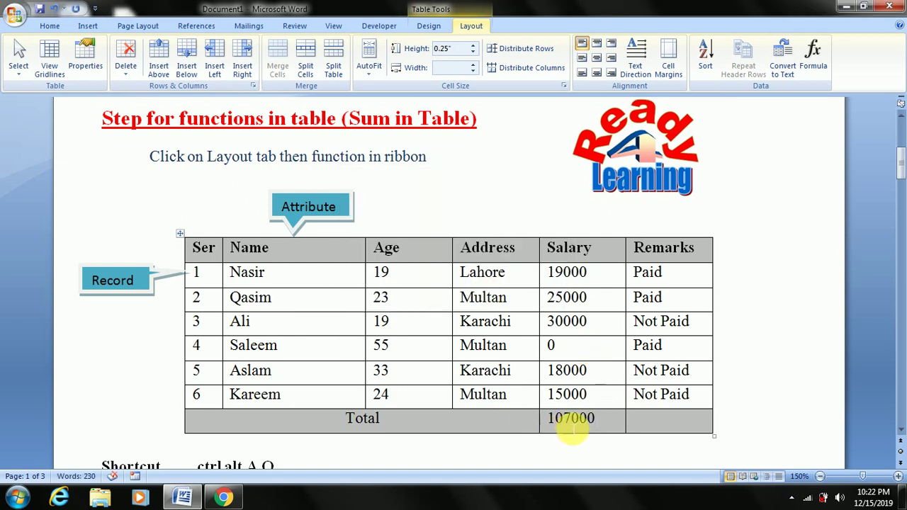
Change that employee's salary from 0 to 25000
left_click(567, 347)
key("BackSpace")
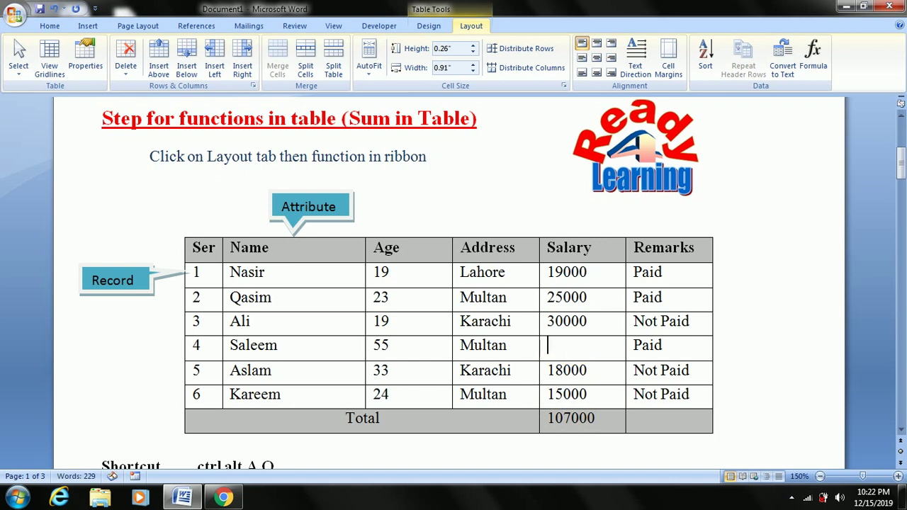
type("25000")
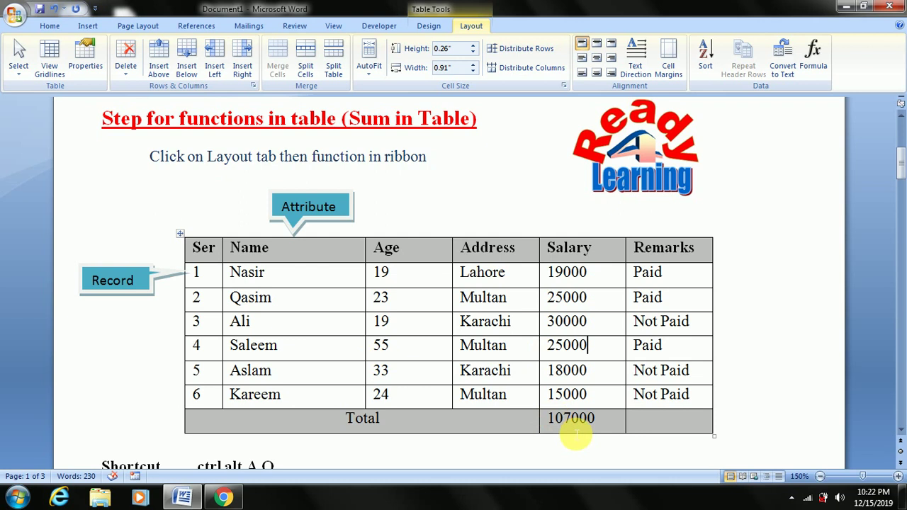
Clear the 107000 total and recalculate it with =SUM(ABOVE) to 132000
left_click(604, 421)
key("BackSpace")
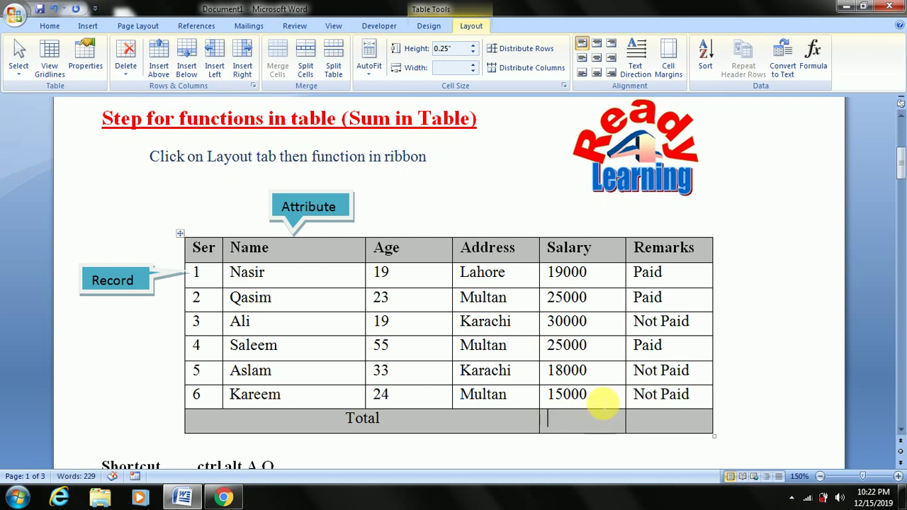
scroll(594, 422, "down", 1)
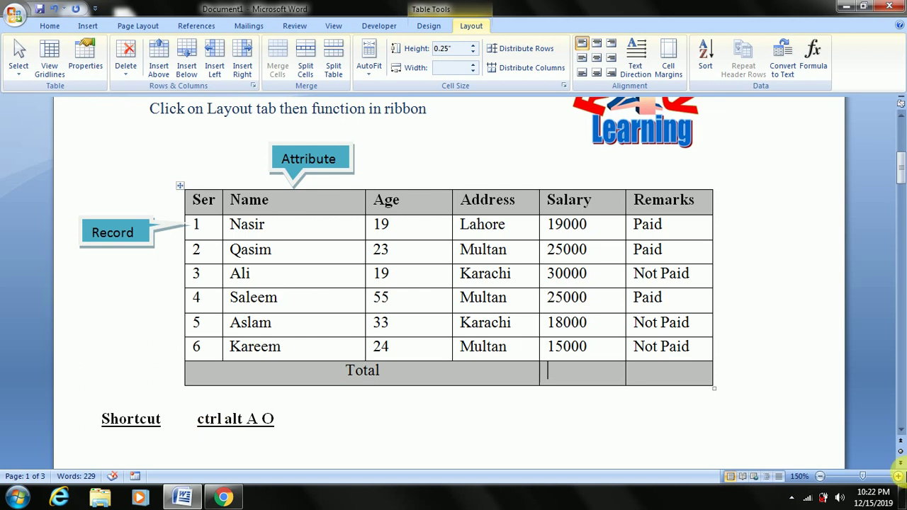
key("alt")
key("a")
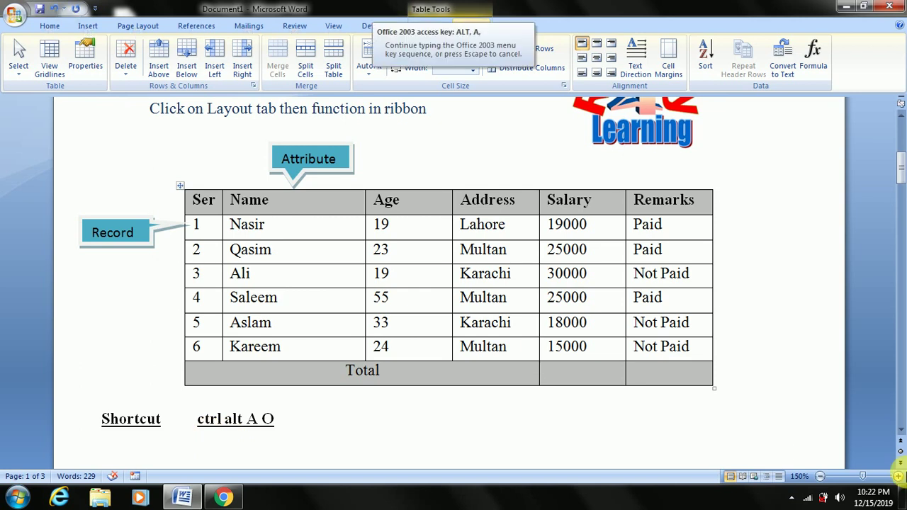
key("o")
key("Return")
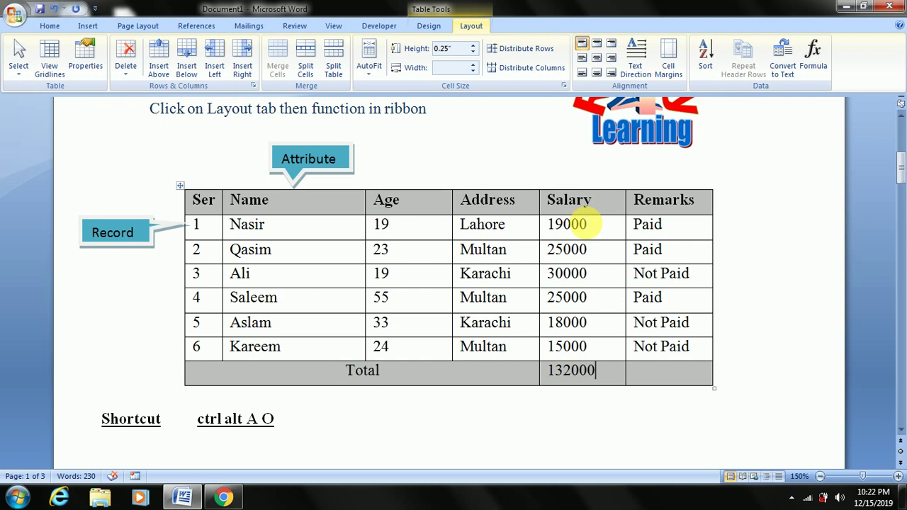
scroll(546, 291, "down", 1)
Insert =SUM(LEFT) in the first employee's Total cell, giving 19200
scroll(546, 290, "down", 1)
scroll(545, 292, "down", 1)
scroll(546, 292, "down", 2)
scroll(545, 292, "down", 2)
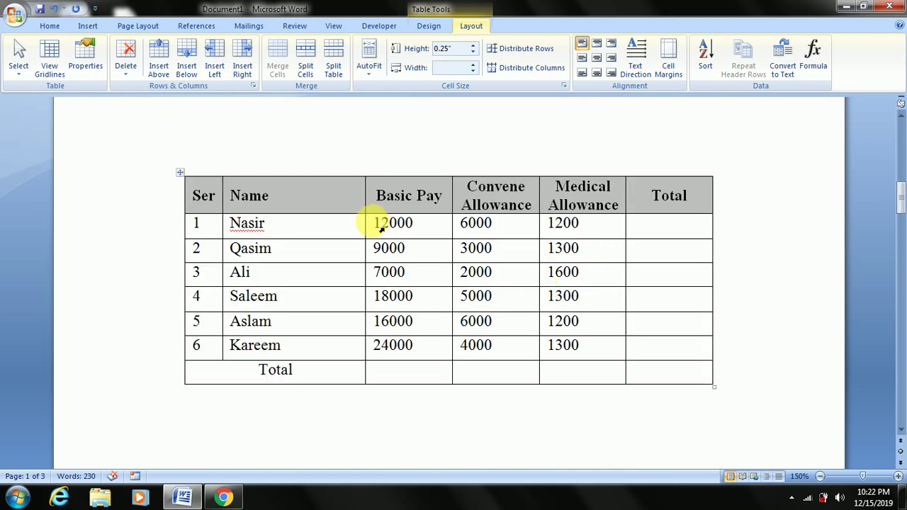
left_click(669, 236)
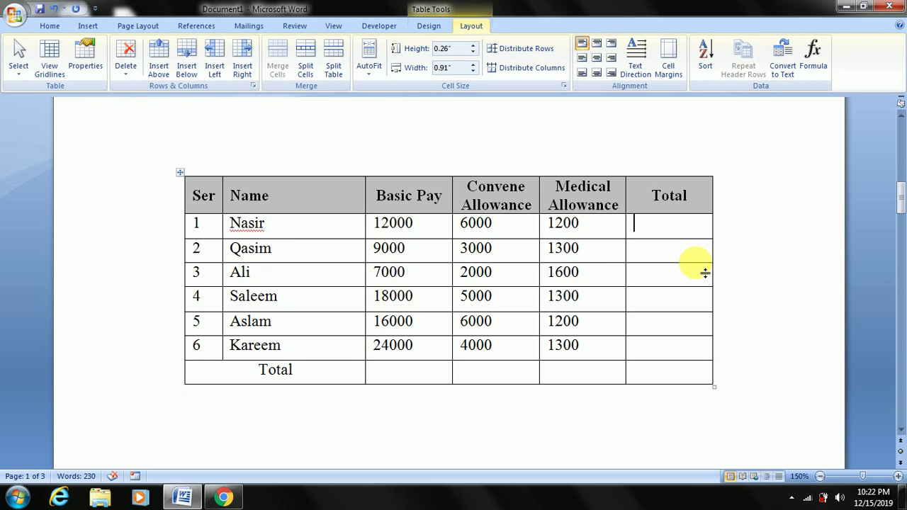
key("alt")
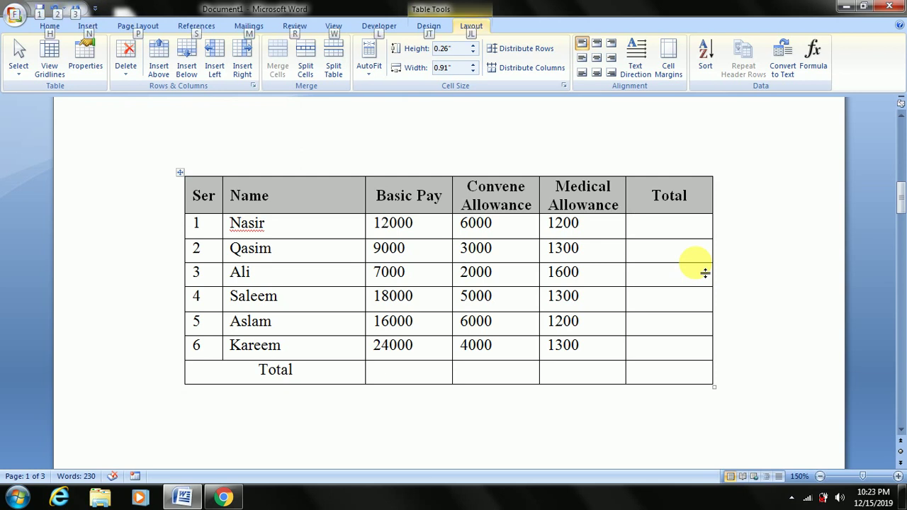
key("a")
key("o")
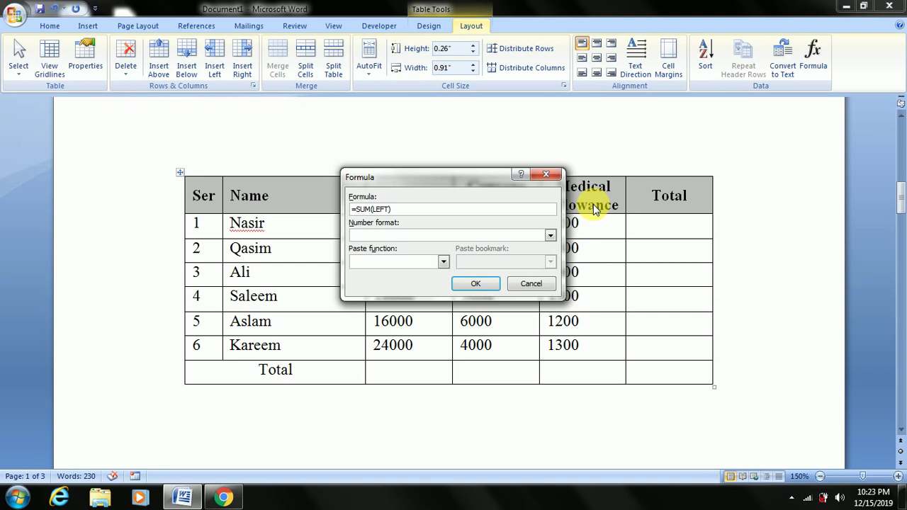
key("BackSpace")
key("BackSpace")
key("BackSpace")
left_click(477, 283)
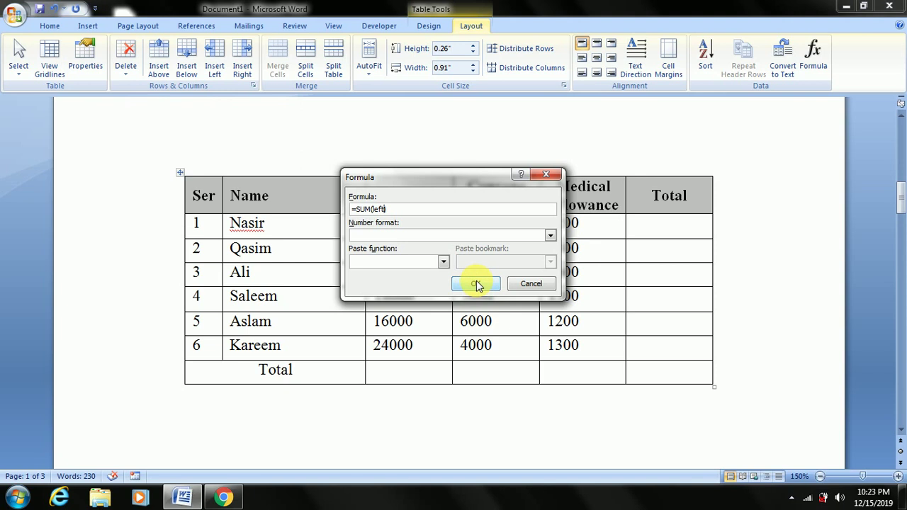
left_click(476, 284)
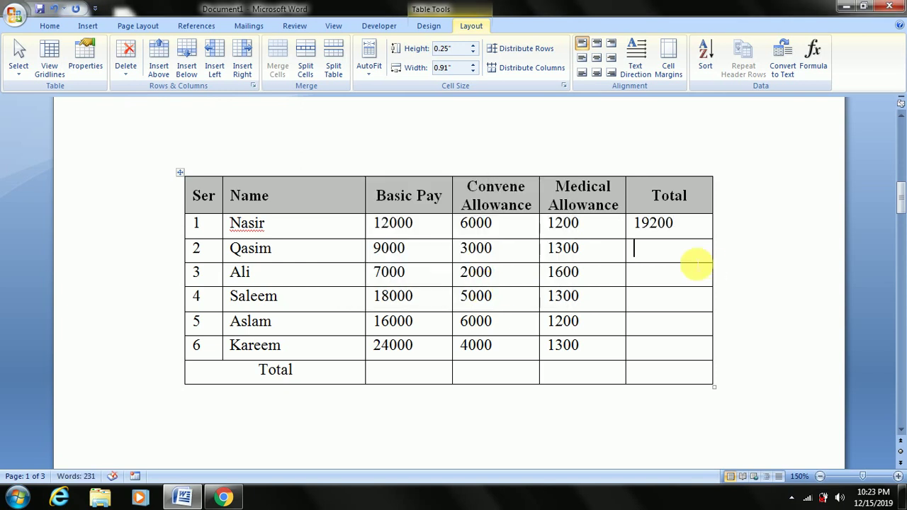
Fill row 2's Total with =SUM(LEFT), giving 13300
left_click(697, 264)
key("alt+a")
key("o")
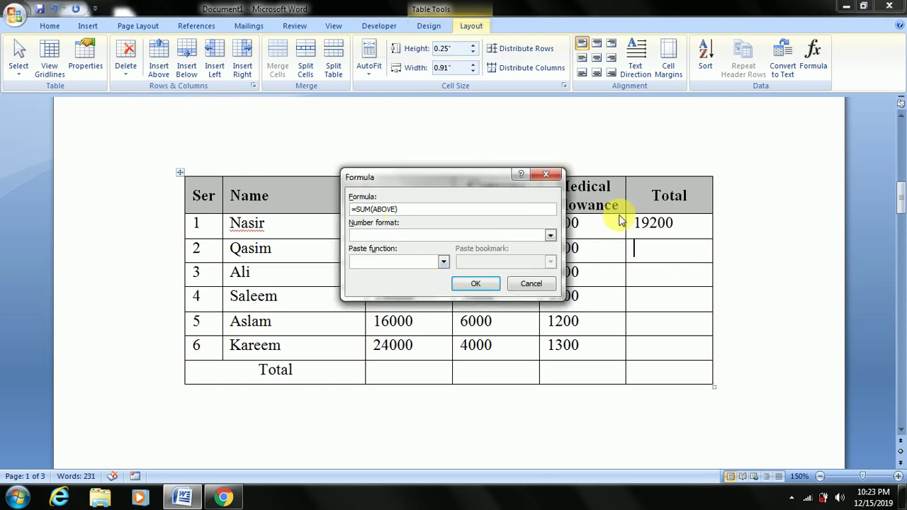
key("Left")
key("BackSpace")
key("BackSpace")
key("BackSpace")
key("BackSpace")
key("BackSpace")
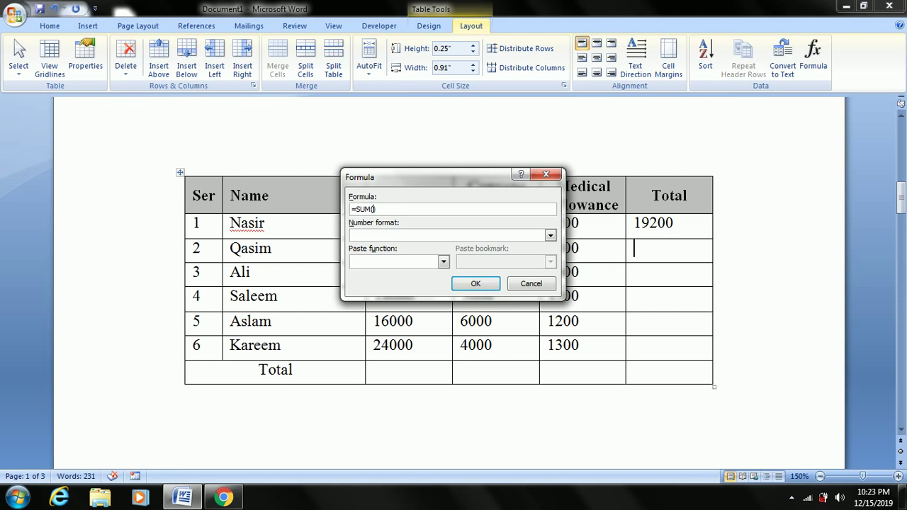
type("e")
type("t")
key("Return")
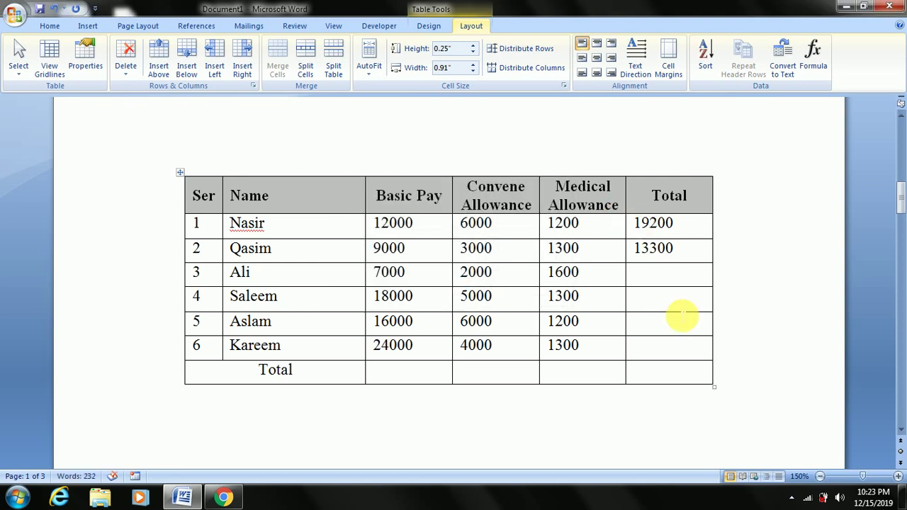
Fill row 3's Total with =SUM(LEFT), giving 10600
left_click(670, 278)
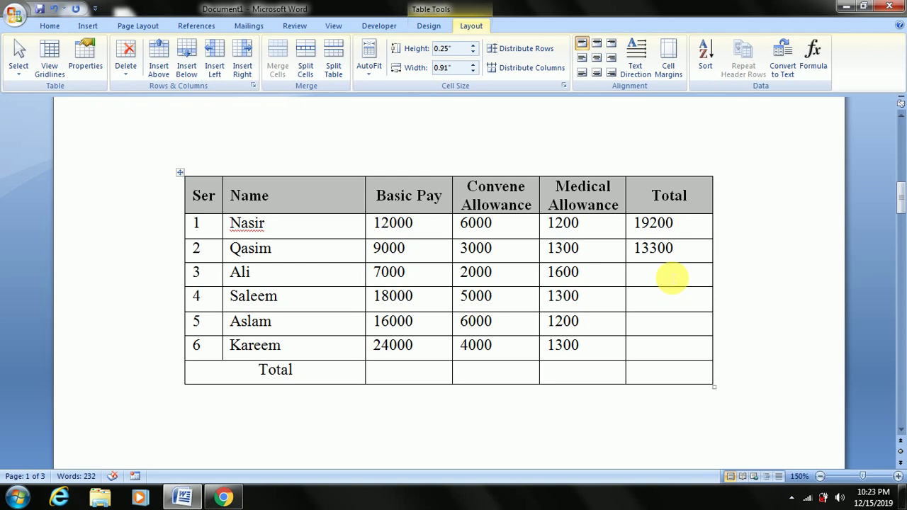
key("alt")
key("j")
key("l")
key("u")
key("l")
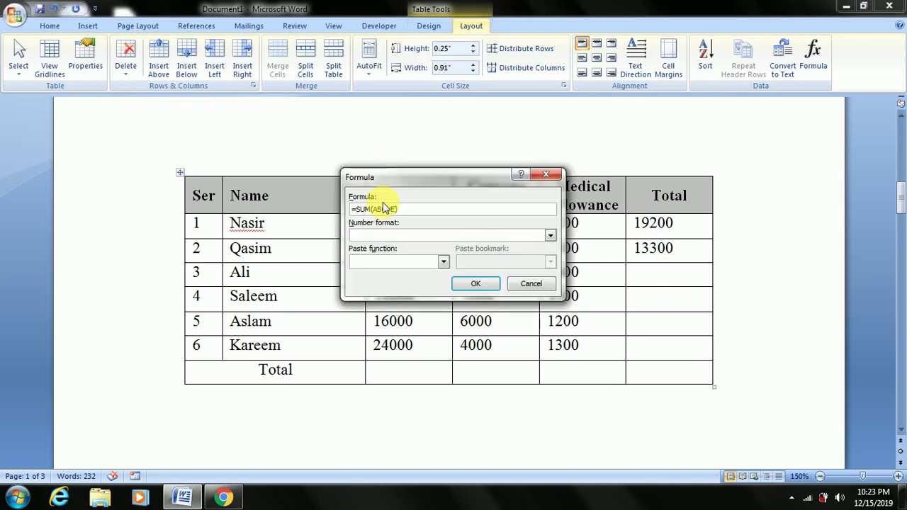
left_click(407, 210)
left_click(395, 209)
key("BackSpace")
key("BackSpace")
key("BackSpace")
key("BackSpace")
key("BackSpace")
type("le")
key("Return")
Fill row 4's Total with =SUM(LEFT), giving 24300
left_click(667, 303)
key("alt")
key("a")
key("o")
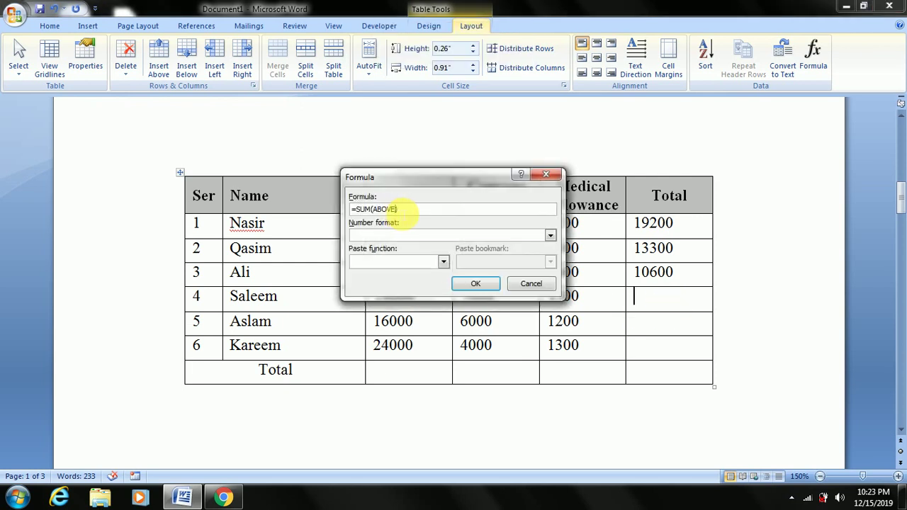
key("BackSpace")
key("BackSpace")
key("BackSpace")
key("BackSpace")
key("BackSpace")
type("left")
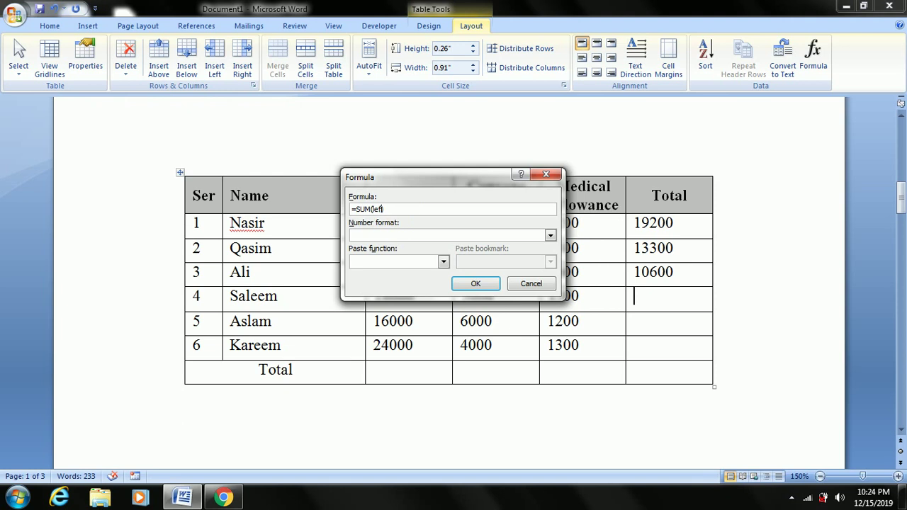
key("Return")
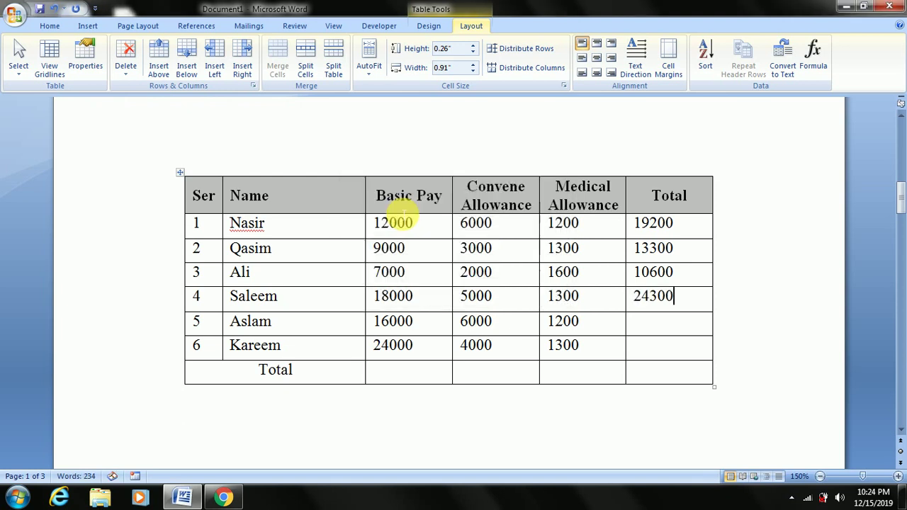
Fill row 5's Total with =SUM(LEFT), giving 23200
left_click(663, 326)
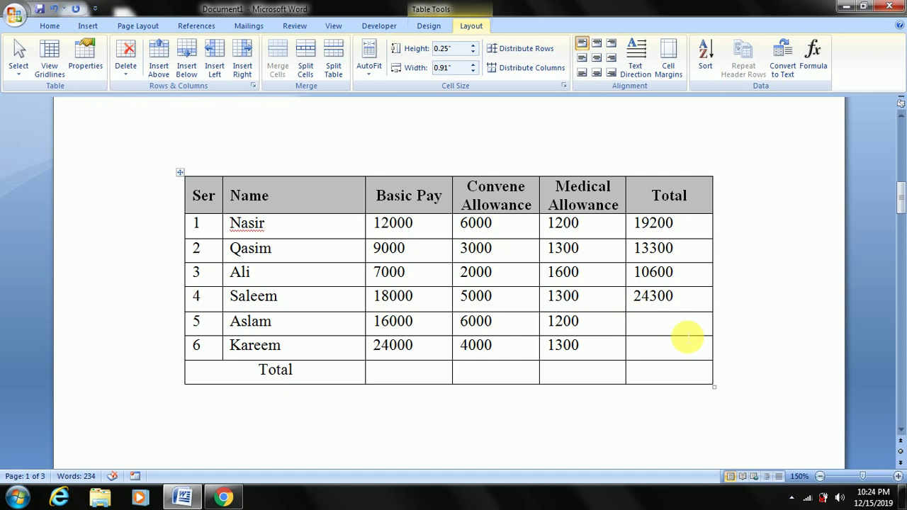
key("alt+a")
key("o")
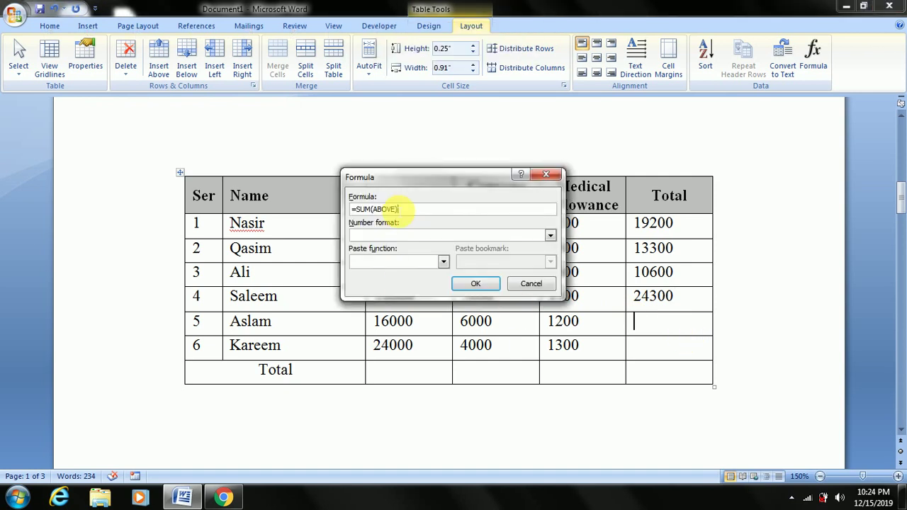
key("BackSpace")
key("BackSpace")
key("BackSpace")
key("BackSpace")
key("BackSpace")
type("lef")
key("BackSpace")
key("BackSpace")
key("BackSpace")
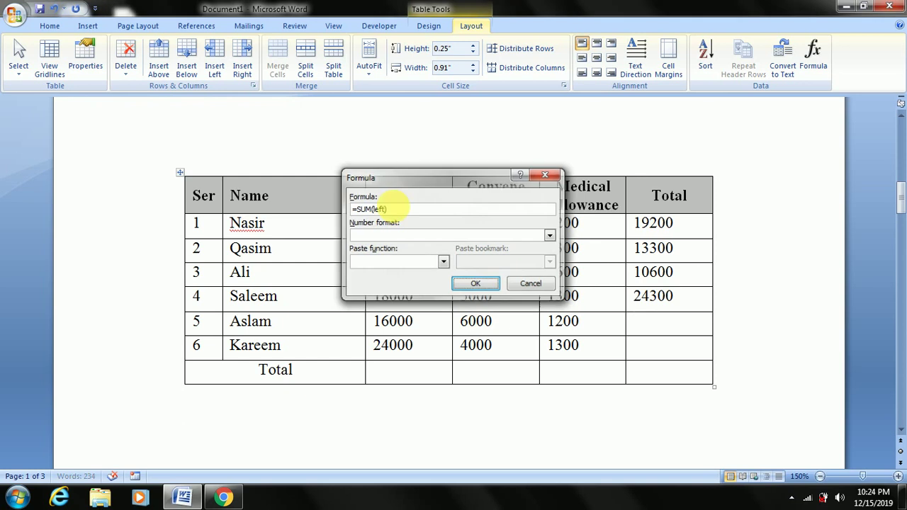
key("Return")
Fill row 6's Total with =SUM(LEFT), giving 29300
left_click(665, 357)
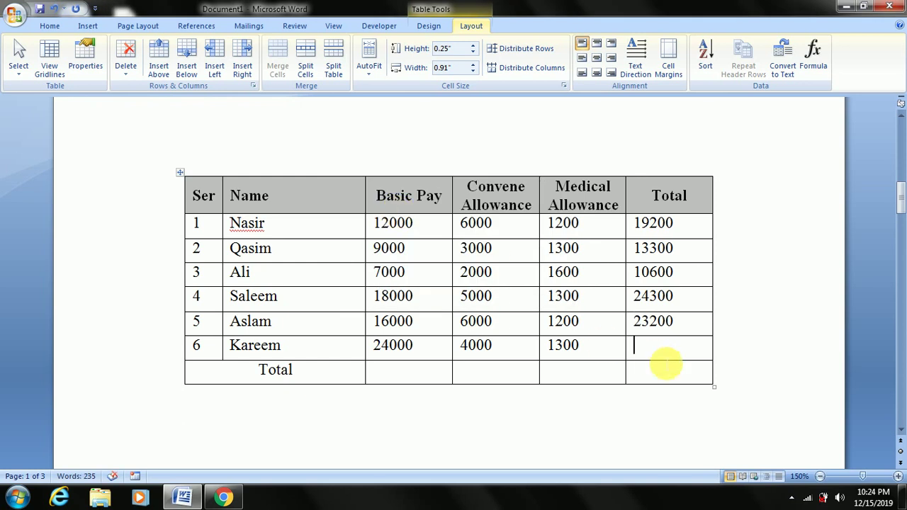
key("alt")
key("a")
key("o")
left_click_drag(387, 209, 406, 209)
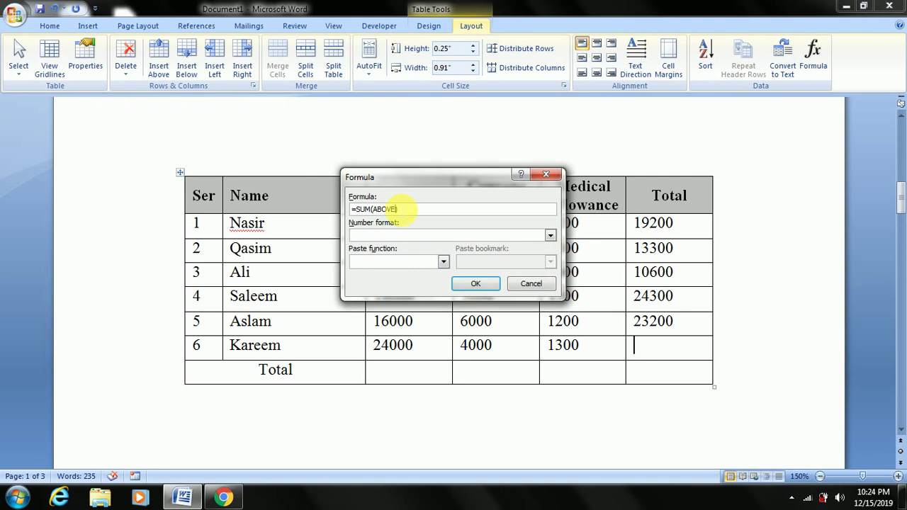
key("BackSpace")
key("BackSpace")
type("left")
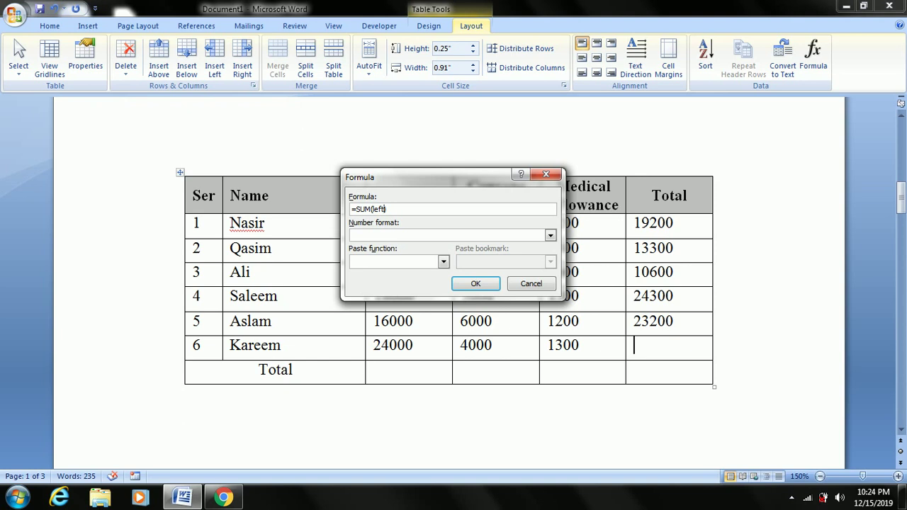
left_click(483, 285)
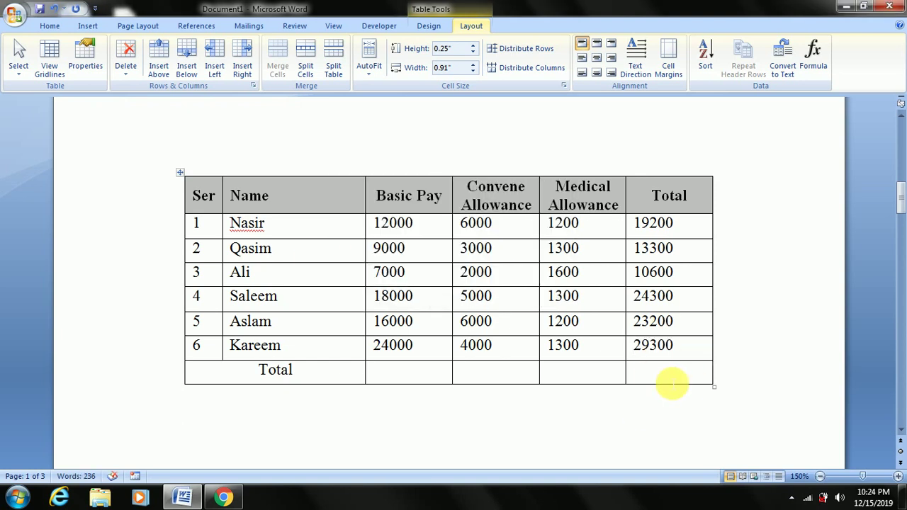
left_click(426, 373)
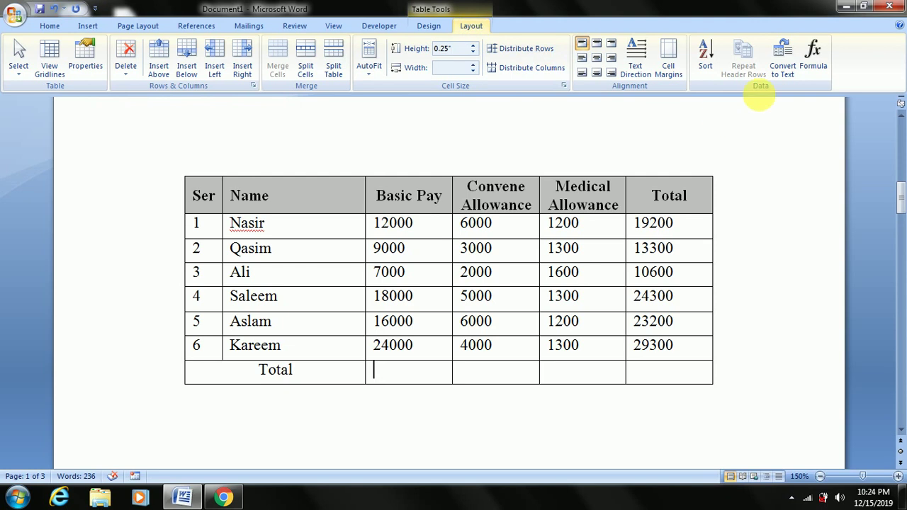
Insert =SUM(ABOVE) totals for Basic Pay (86000) and Convene Allowance (26000)
left_click(801, 59)
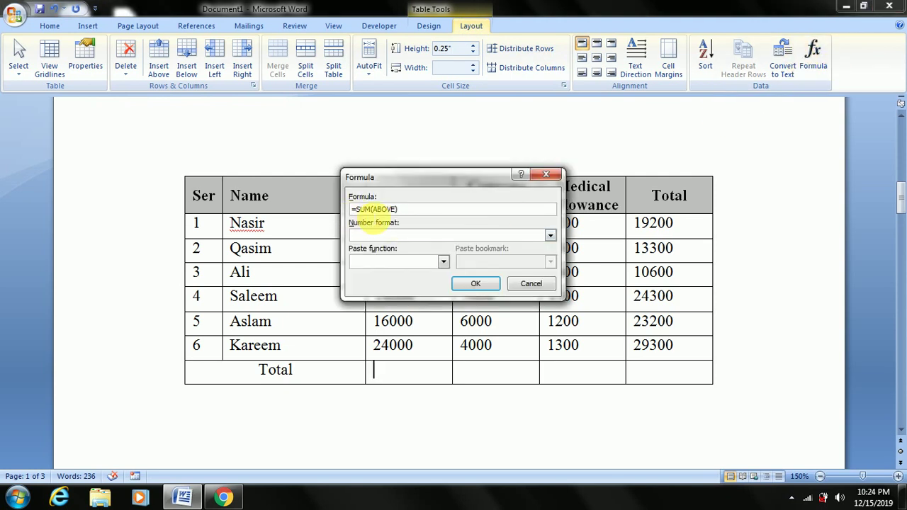
left_click(486, 285)
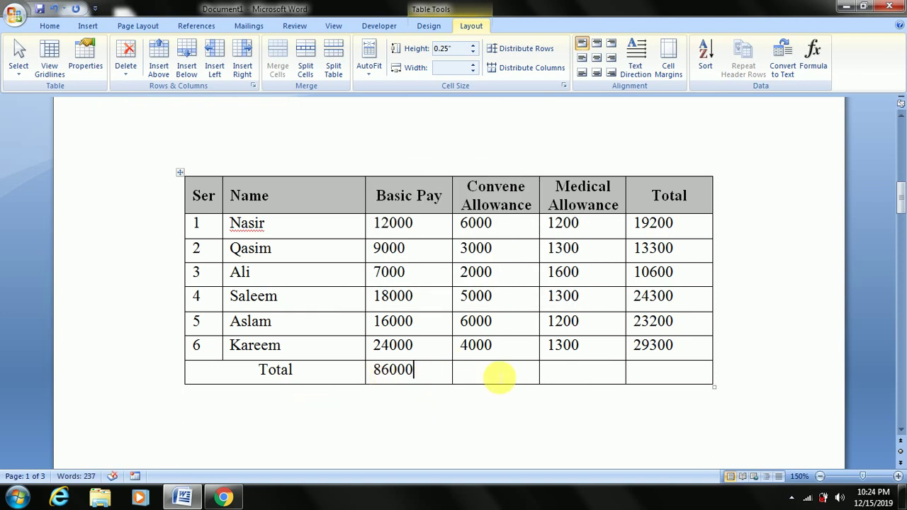
left_click(496, 374)
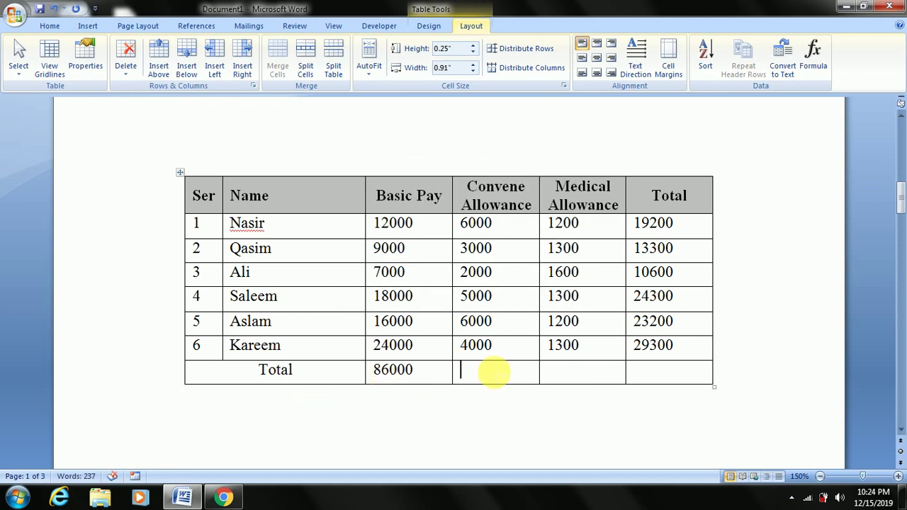
type("=")
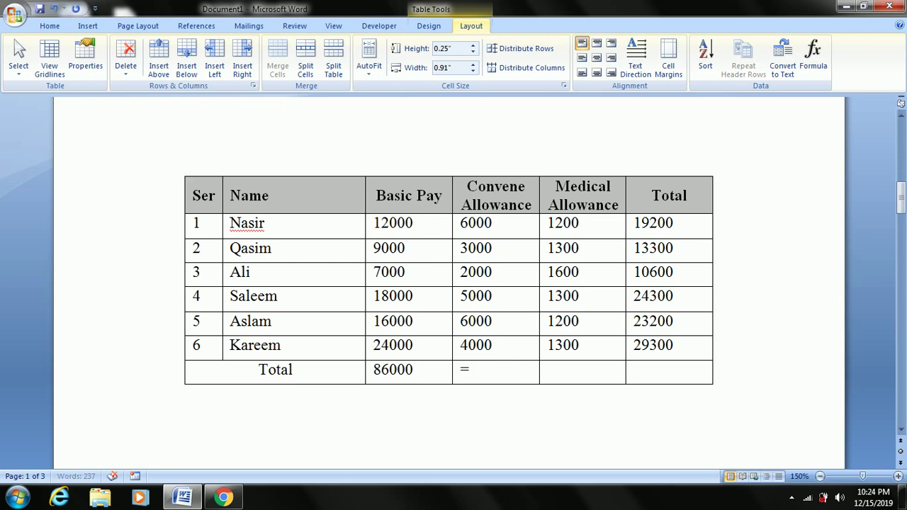
key("BackSpace")
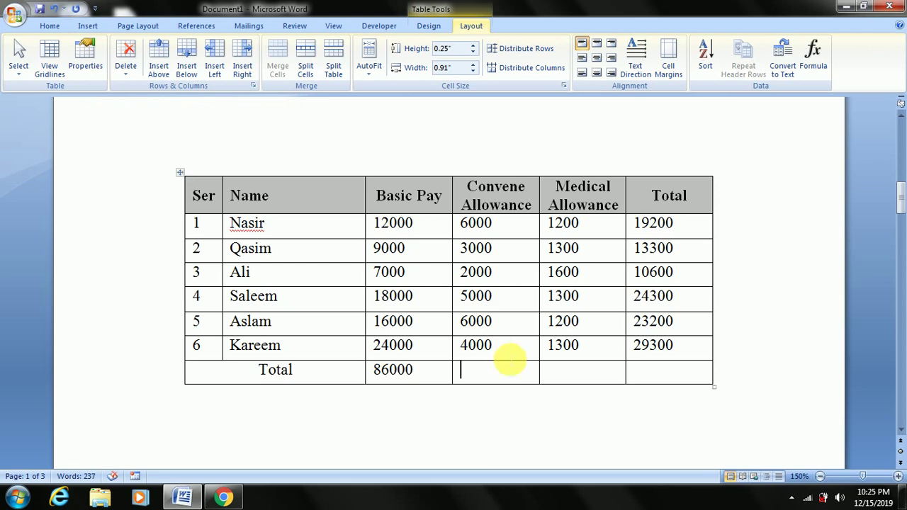
type("ao")
key("BackSpace")
key("BackSpace")
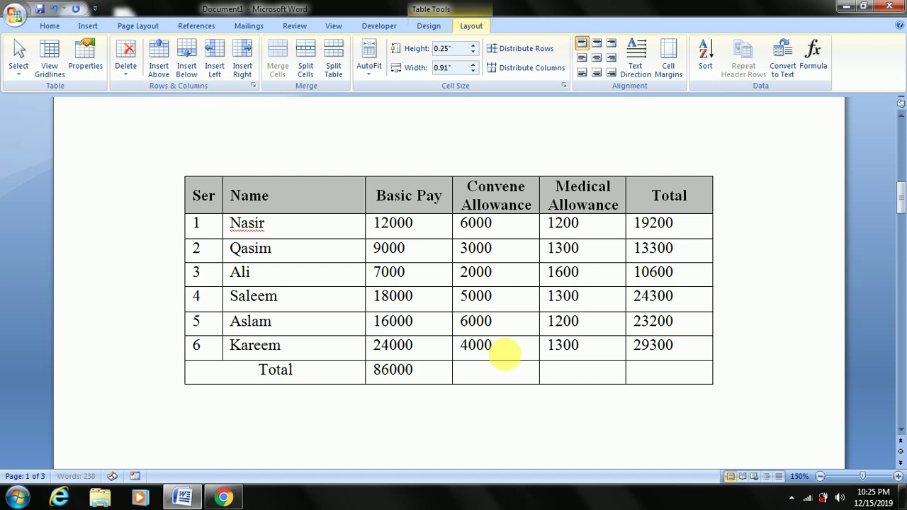
key("alt+a")
key("o")
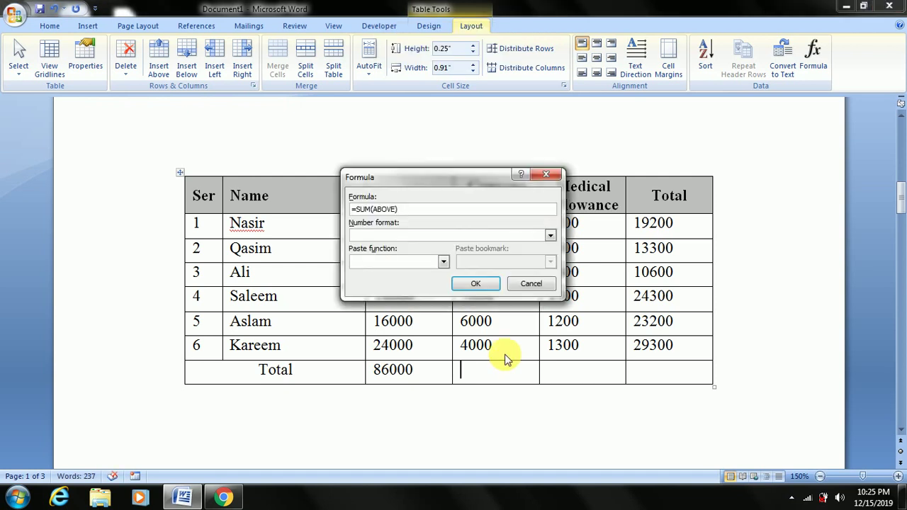
key("Return")
Add =SUM(ABOVE) totals for Medical Allowance (7900) and the grand total (119900)
key("Tab")
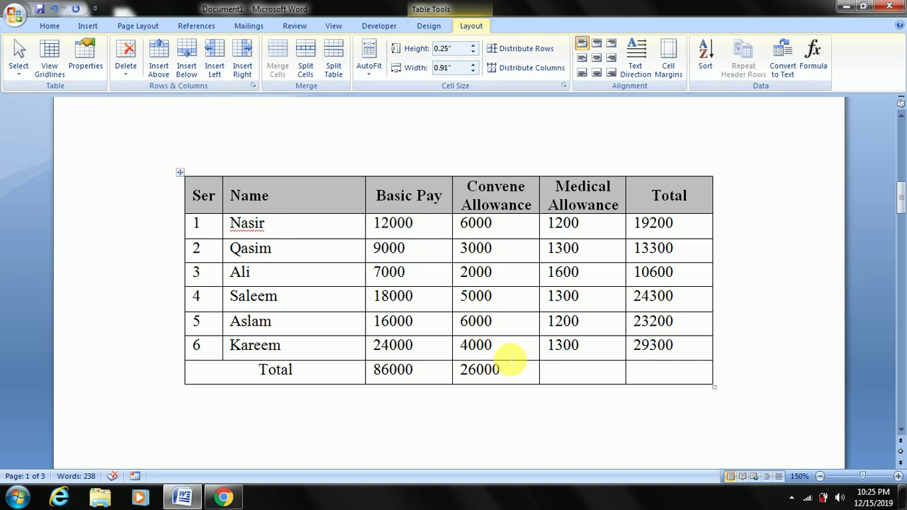
key("alt+a")
key("o")
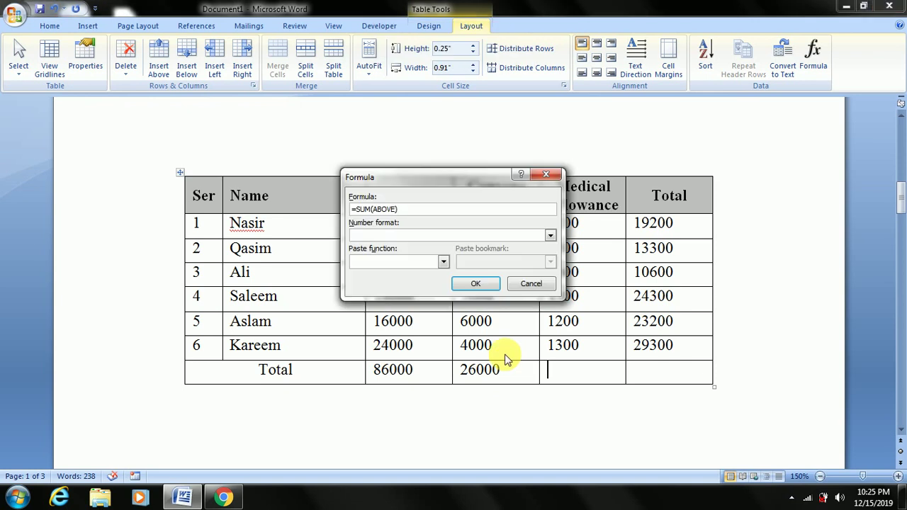
key("Return")
key("Tab")
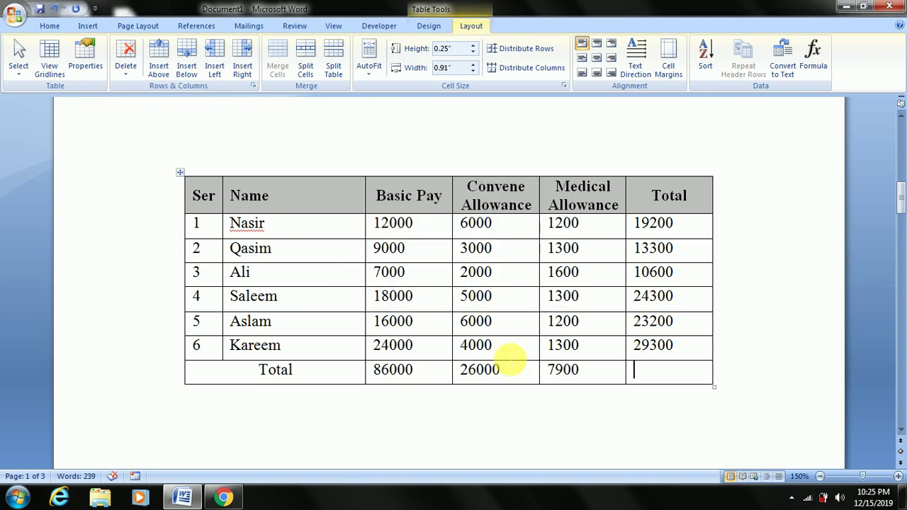
key("alt+a")
key("o")
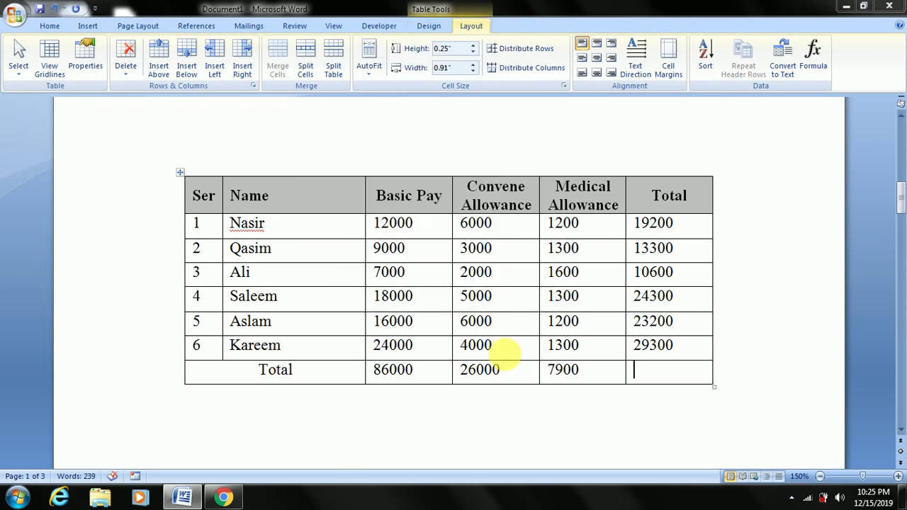
key("Return")
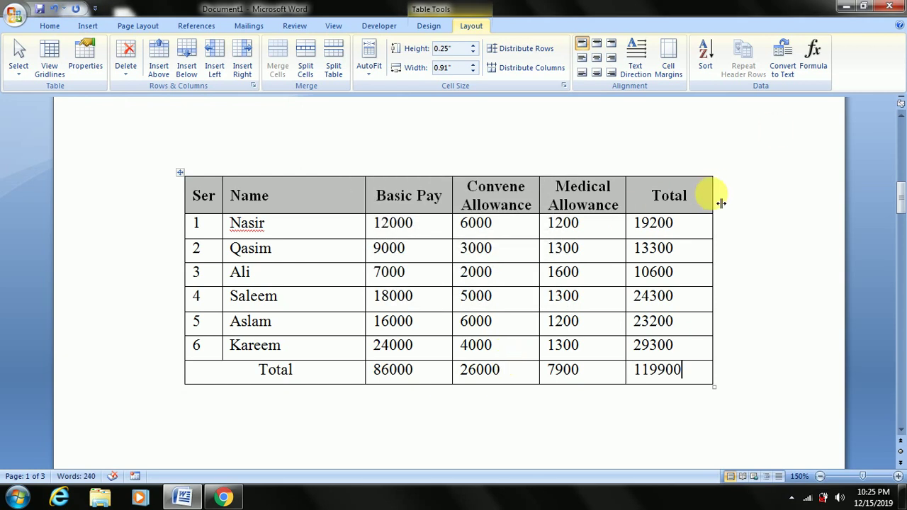
left_click_drag(686, 195, 401, 202)
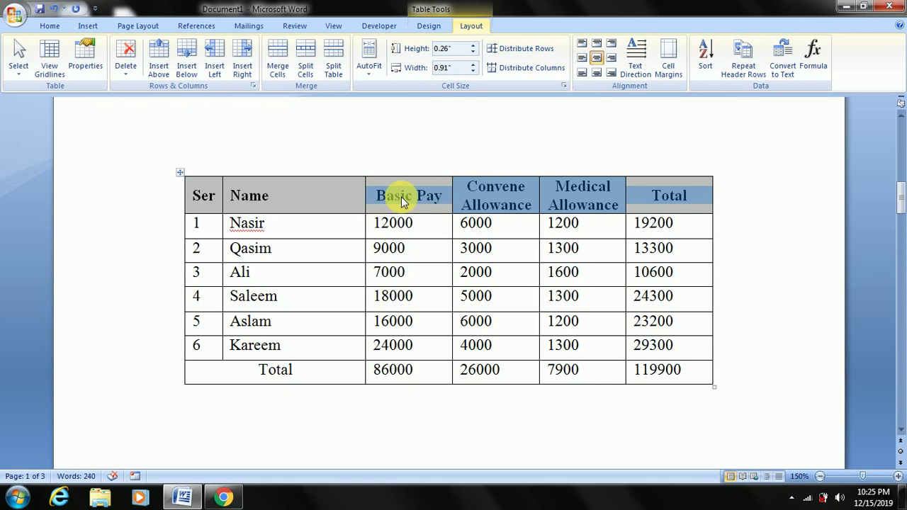
Swap the Basic Pay heading text for =SUM(BELOW), showing 172000
left_click(402, 201)
left_click(456, 205)
left_click(448, 200)
key("BackSpace")
key("BackSpace")
key("BackSpace")
key("BackSpace")
key("BackSpace")
key("BackSpace")
key("BackSpace")
key("BackSpace")
key("BackSpace")
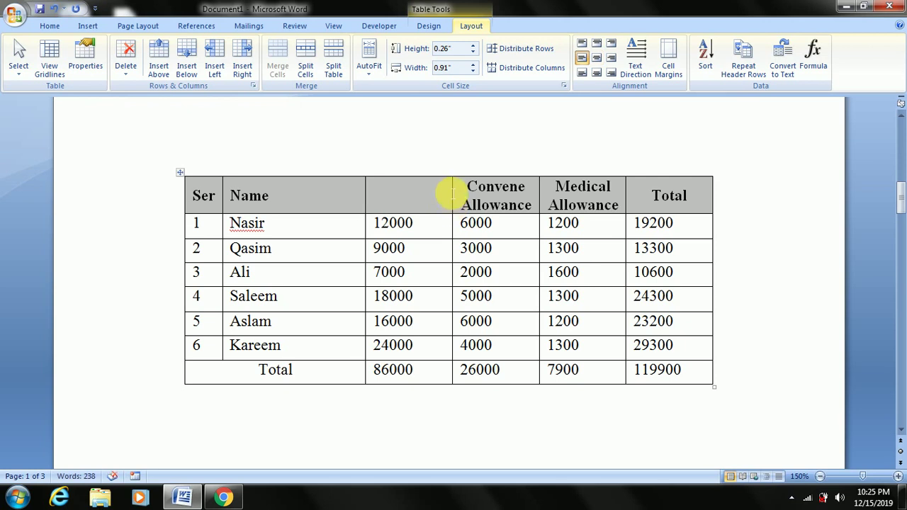
key("alt+a")
key("o")
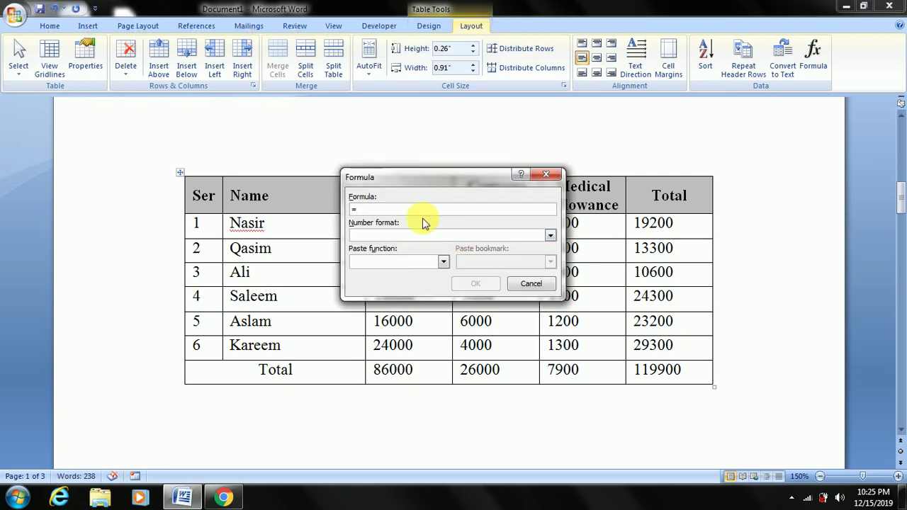
type("sum(")
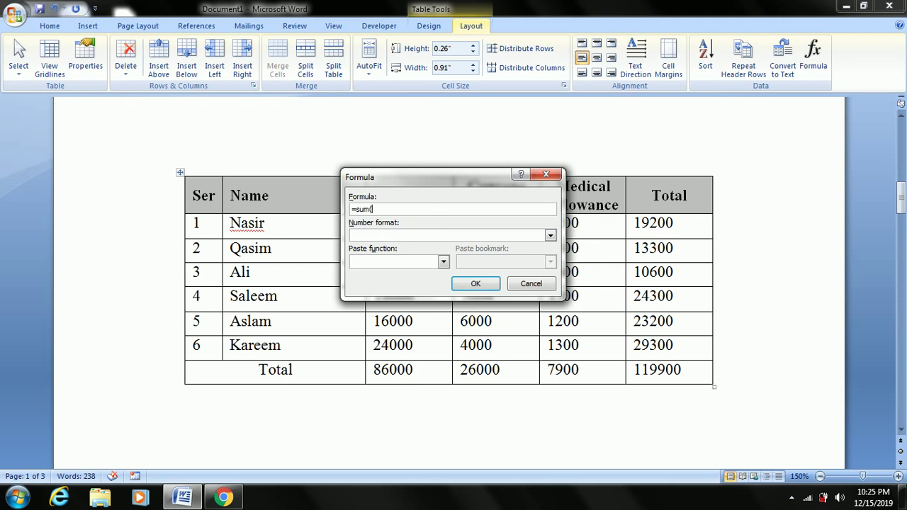
type("low")
key("Return")
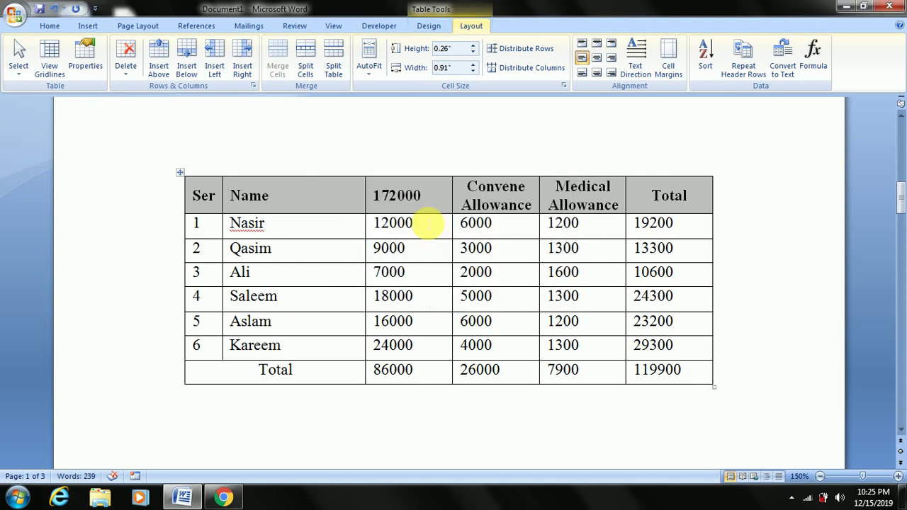
Erase the employee name from row 1's first cell
left_click_drag(429, 224, 429, 374)
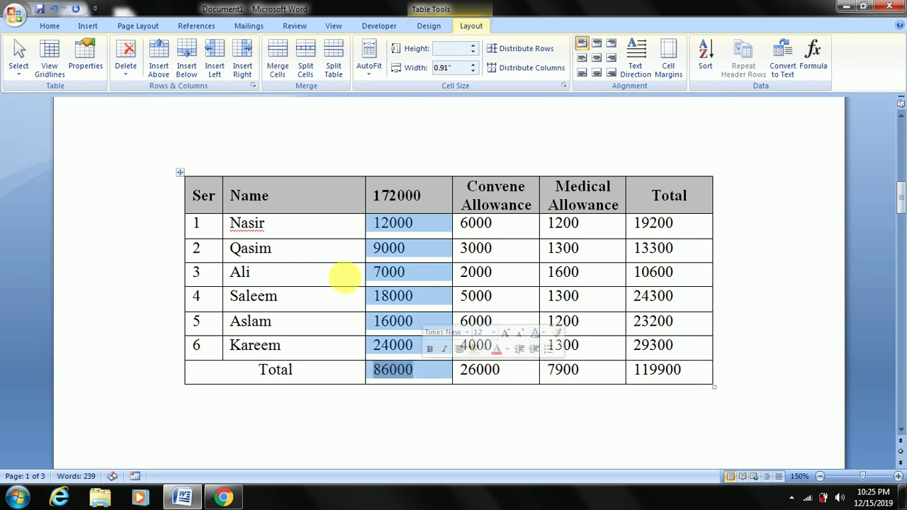
left_click(303, 228)
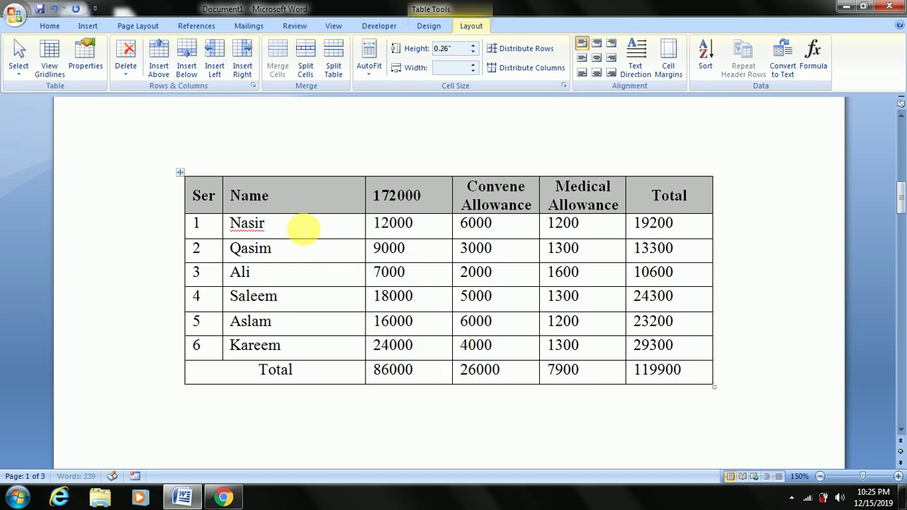
key("BackSpace")
key("BackSpace")
key("BackSpace")
key("BackSpace")
key("BackSpace")
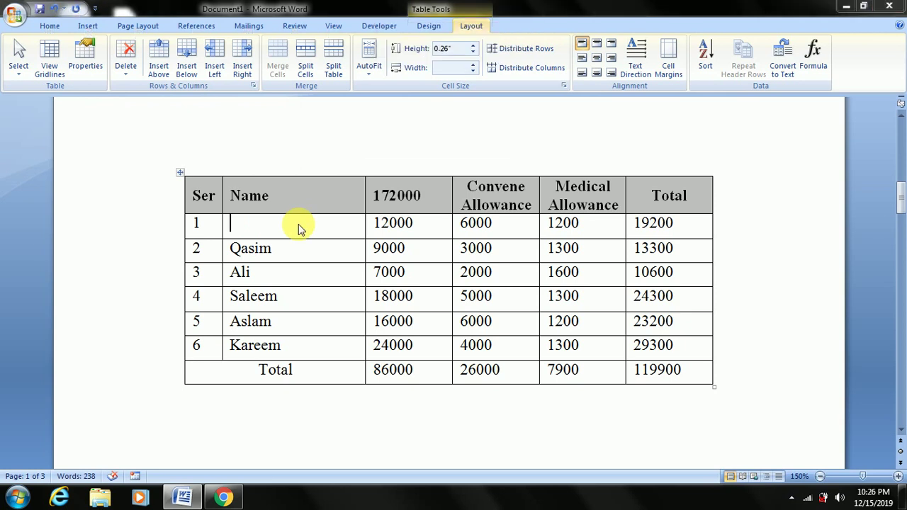
Insert =SUM(RIGHT) in that cell, giving 38400
key("alt+j")
key("l")
key("u")
key("l")
left_click(386, 205)
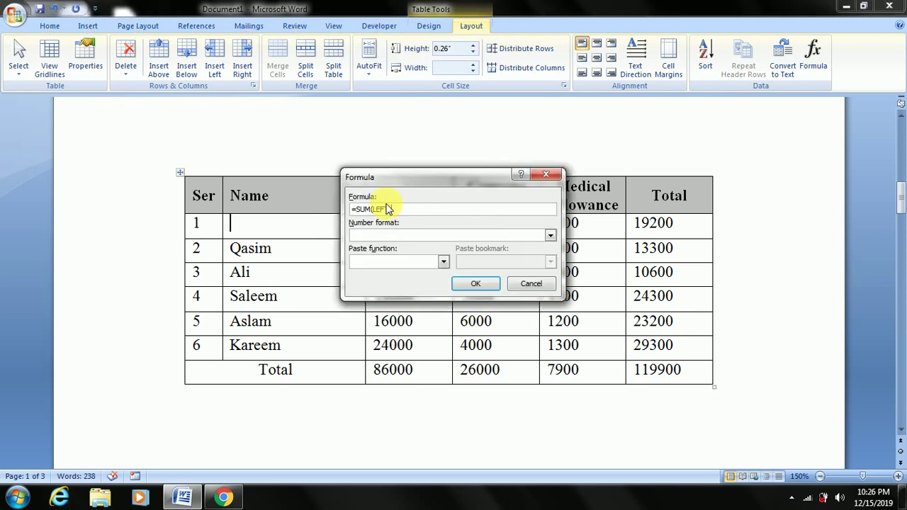
double_click(388, 209)
left_click(386, 208)
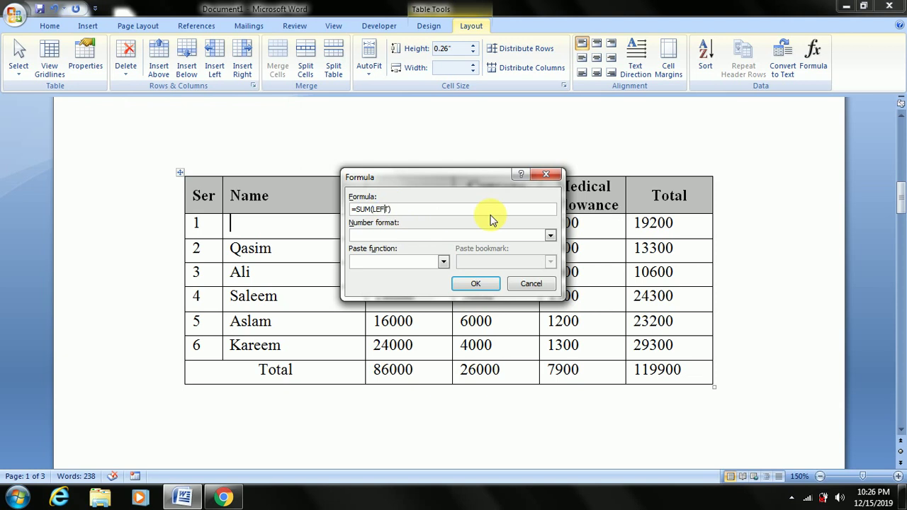
key("BackSpace")
key("BackSpace")
key("BackSpace")
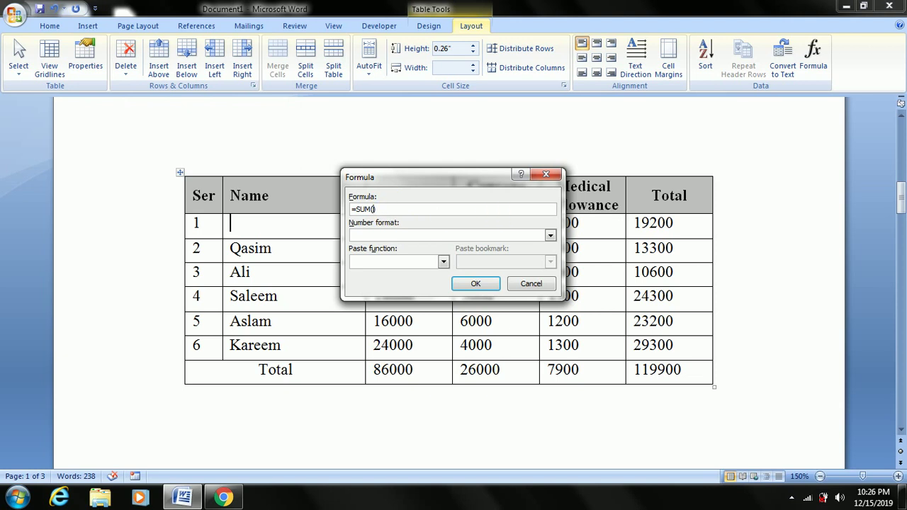
type("right")
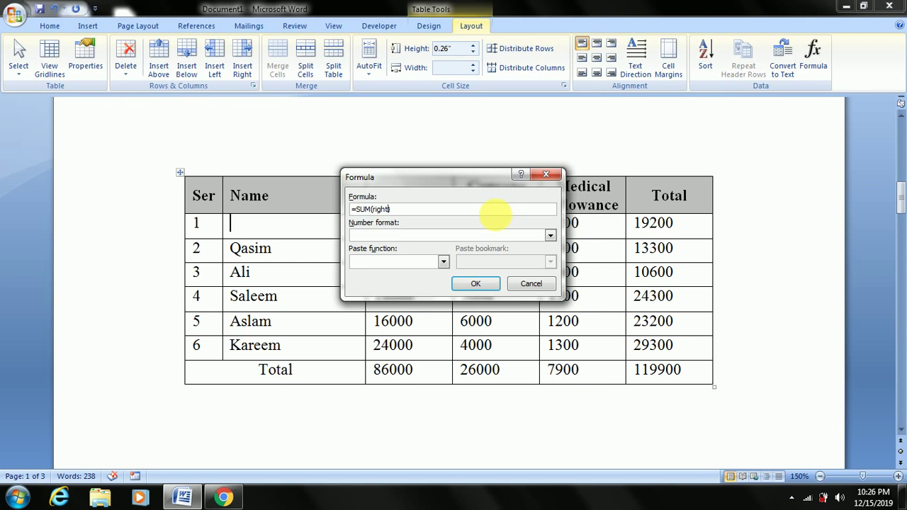
key("Return")
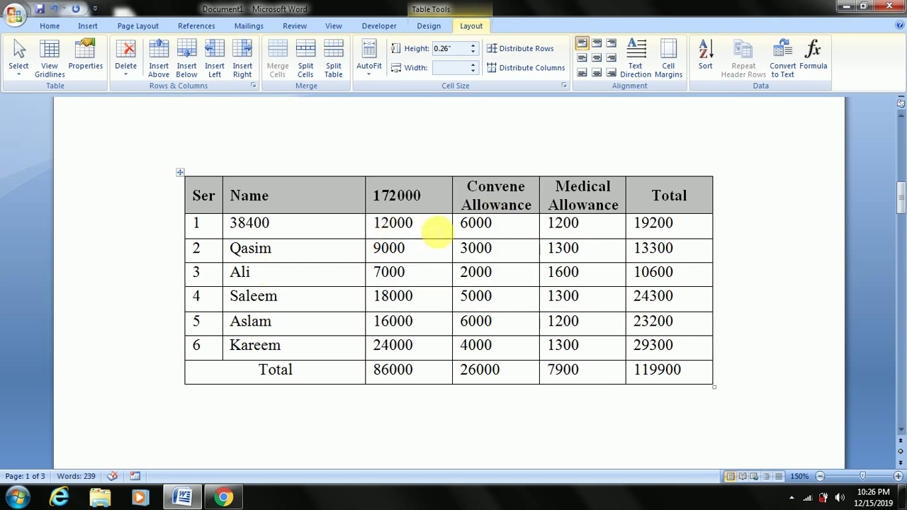
mouse_move(702, 229)
left_mouse_down()
mouse_move(566, 241)
mouse_move(250, 227)
left_mouse_up()
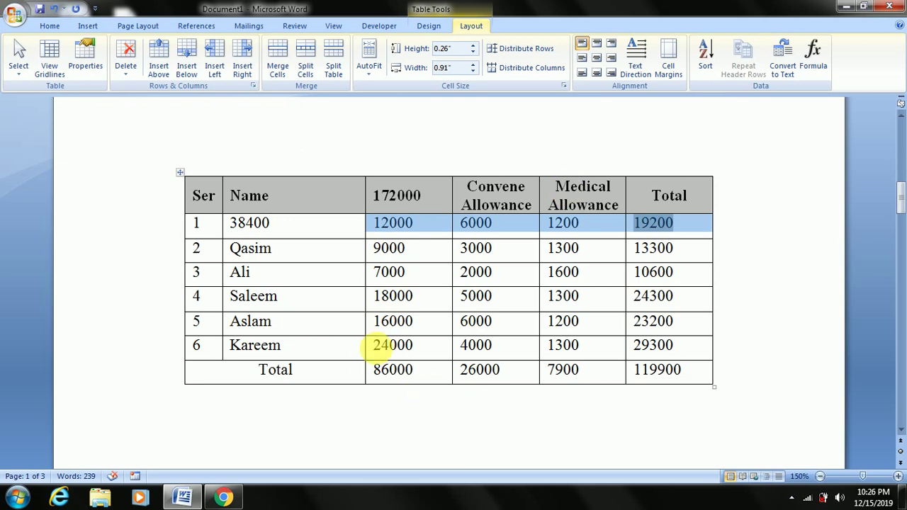
left_click(404, 322)
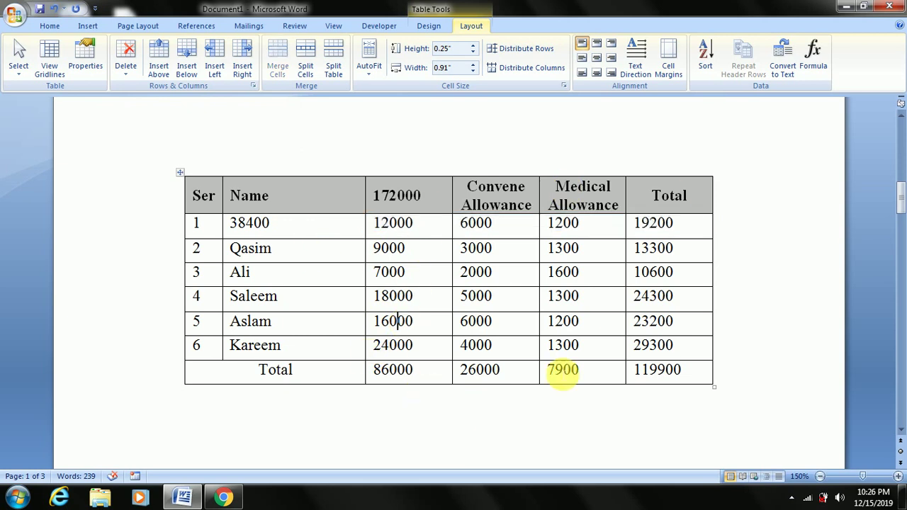